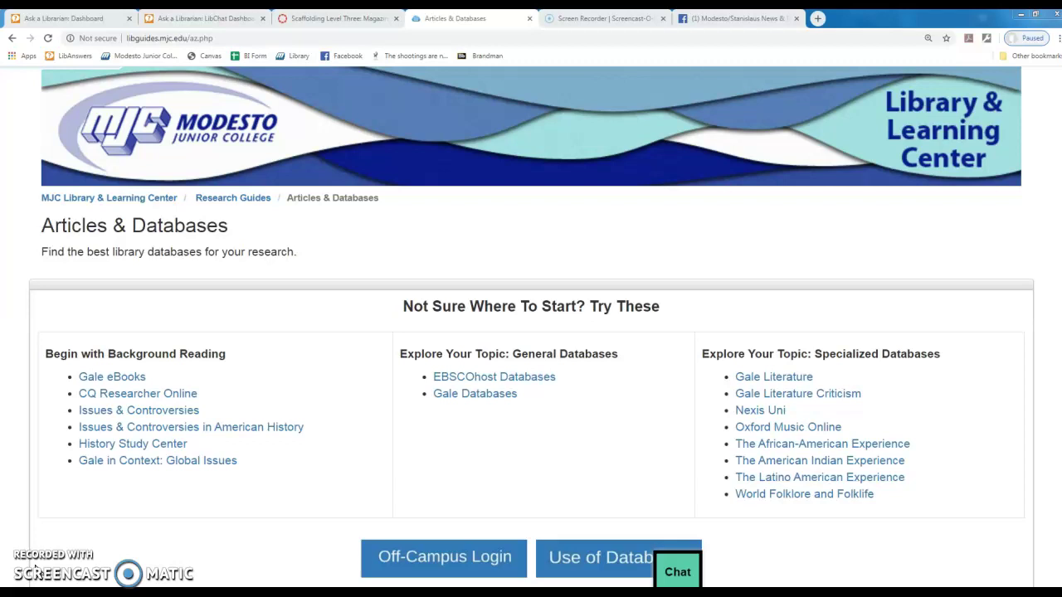
Go from the college home page through the library's Articles & Databases page to the EBSCOhost Databases
{"action": "left_click", "coordinate": [103, 200]}
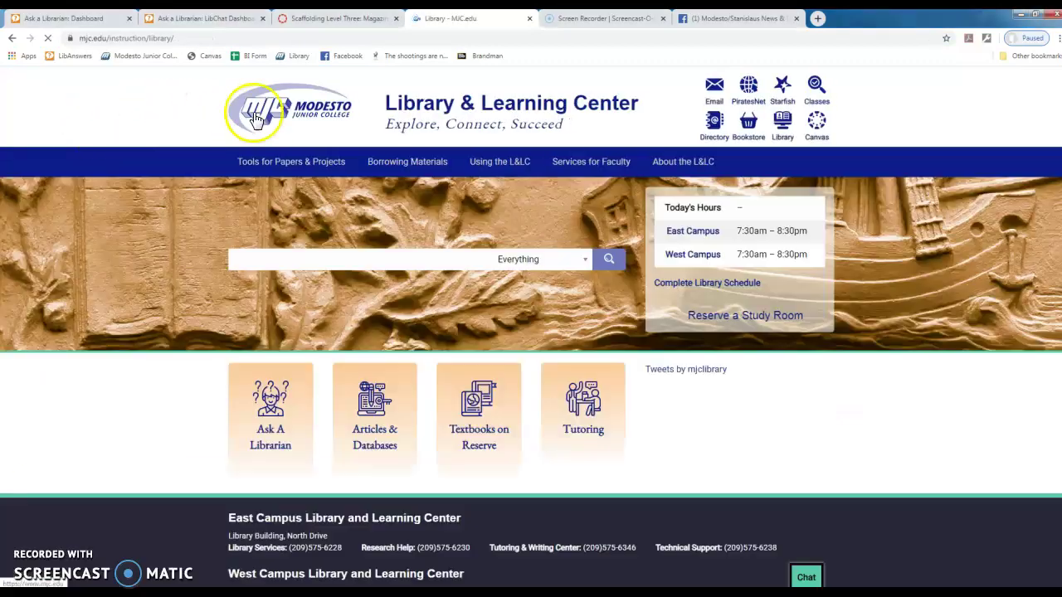
{"action": "left_click", "coordinate": [253, 112]}
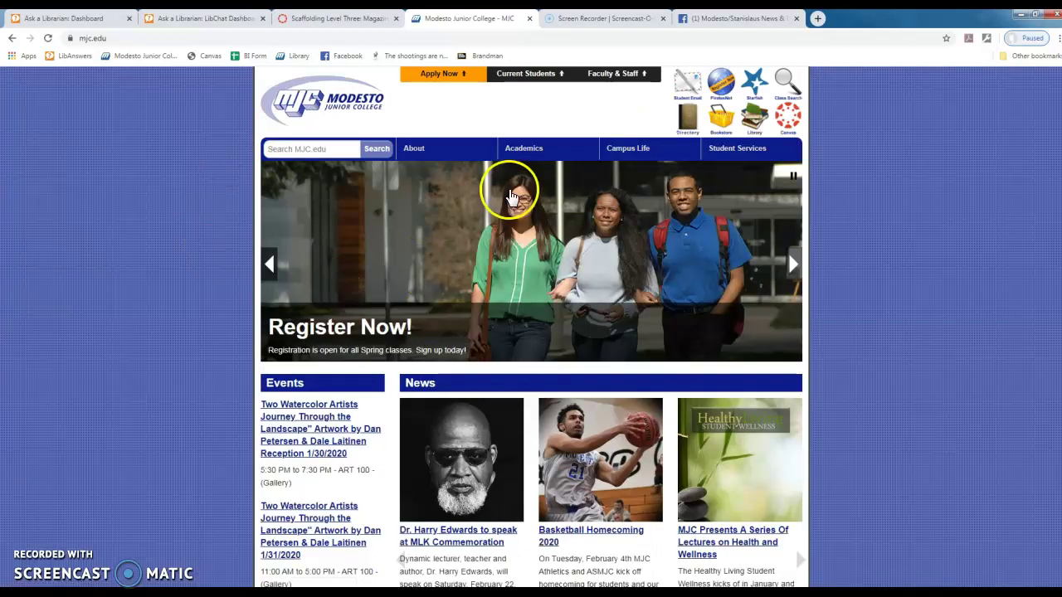
{"action": "left_click", "coordinate": [766, 117]}
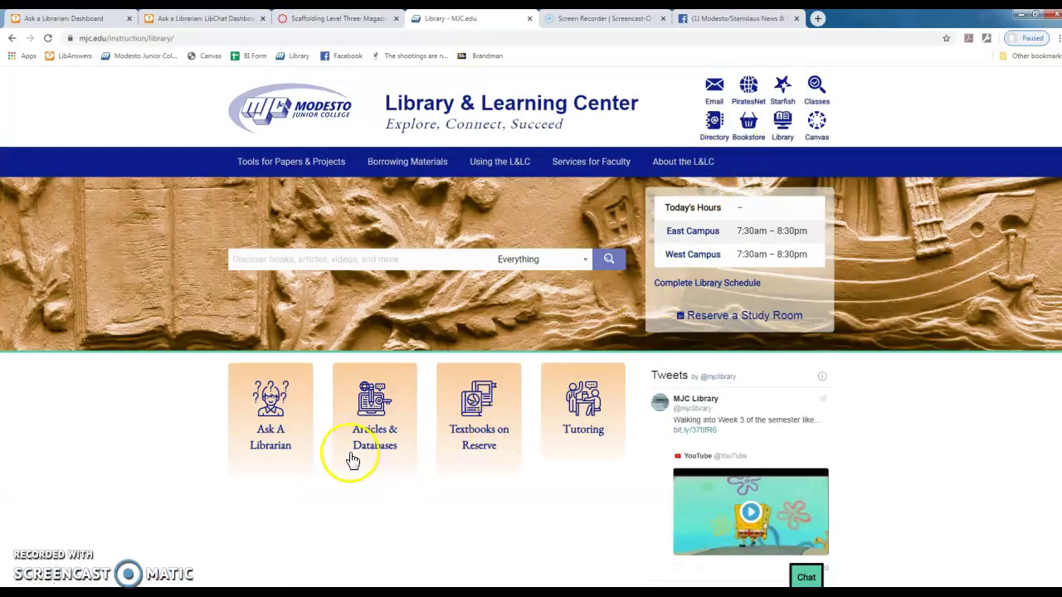
{"action": "left_click", "coordinate": [367, 423]}
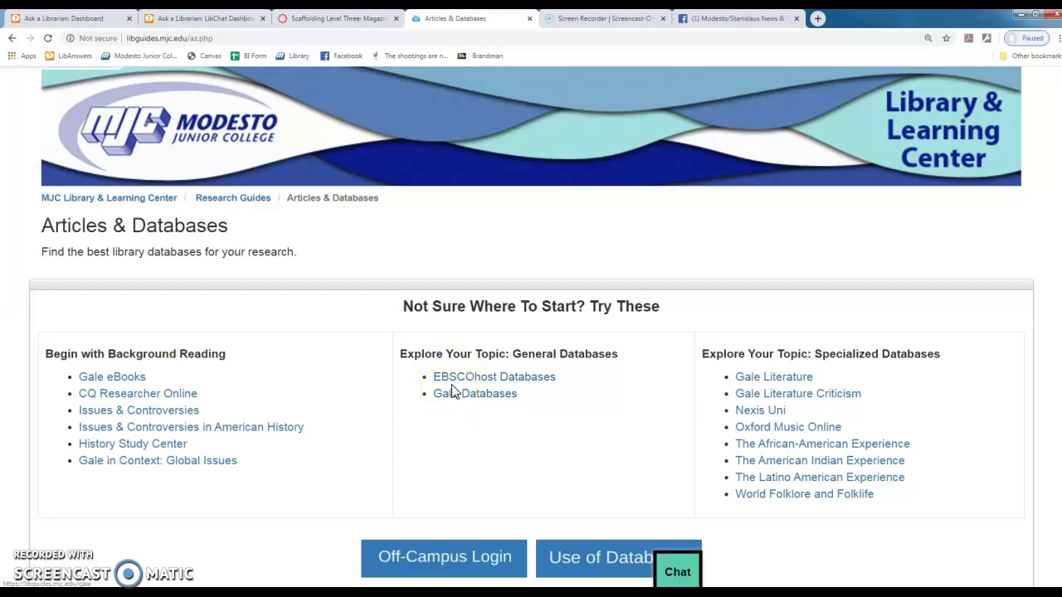
{"action": "left_click", "coordinate": [455, 380]}
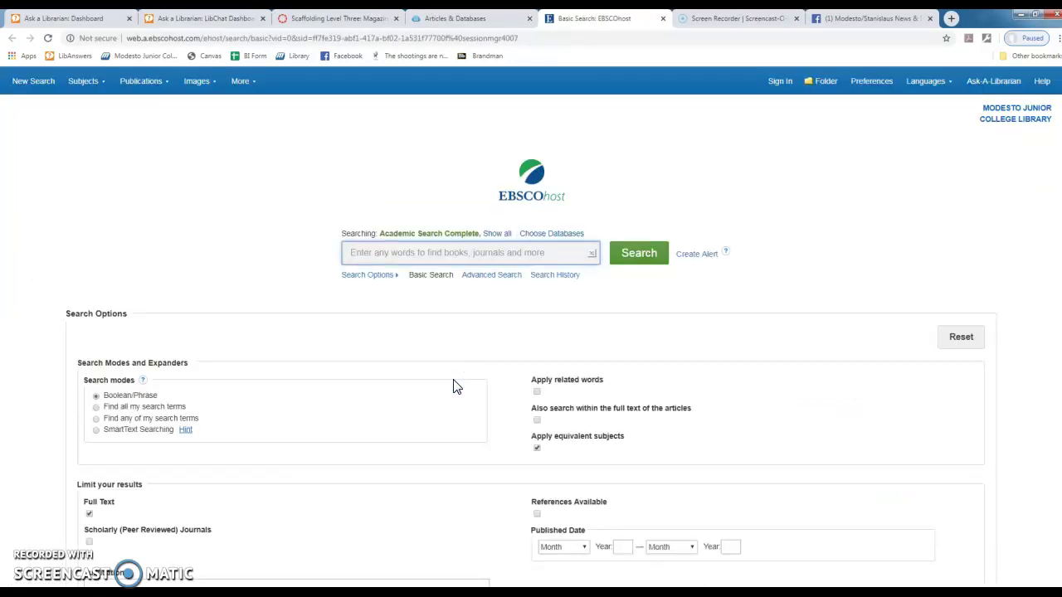
Search EBSCOhost for the suggested term "religious tolerance"
{"action": "left_click", "coordinate": [401, 260]}
{"action": "type", "text": "\"rel"}
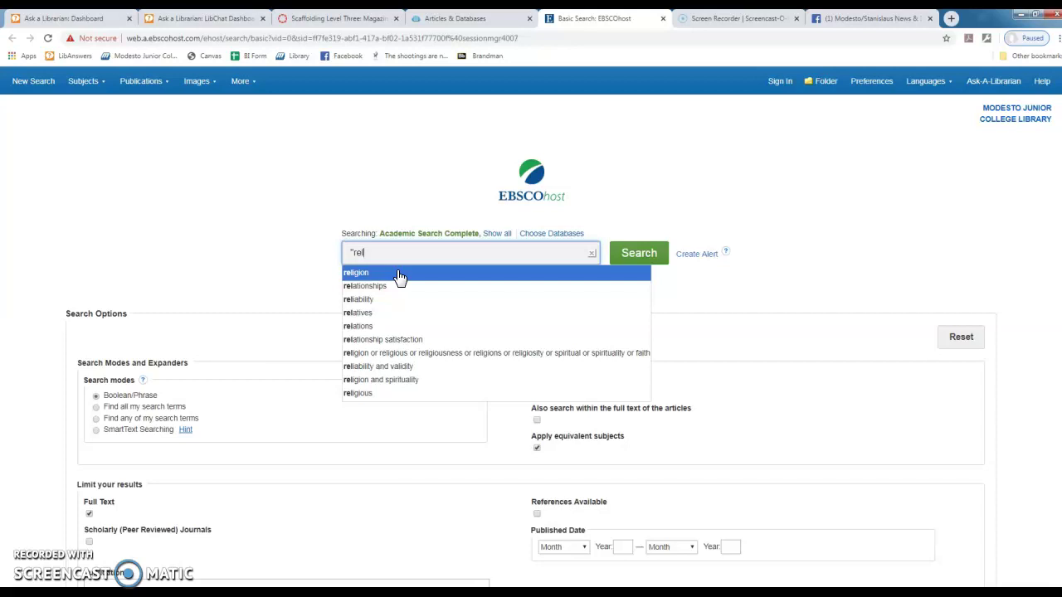
{"action": "type", "text": "igiou"}
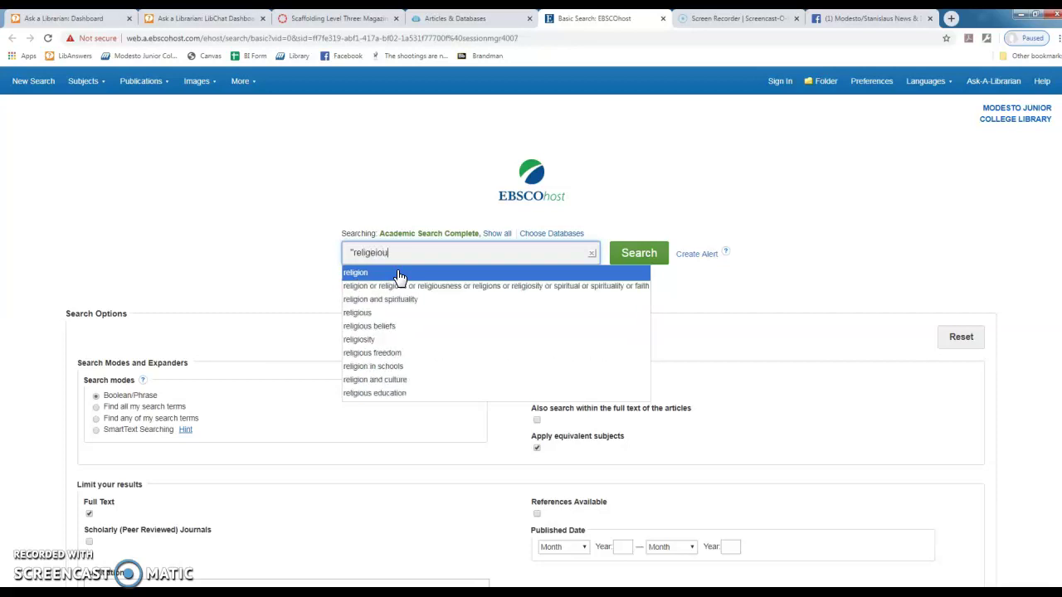
{"action": "key", "text": "BackSpace"}
{"action": "key", "text": "BackSpace"}
{"action": "key", "text": "BackSpace"}
{"action": "type", "text": "e"}
{"action": "key", "text": "BackSpace"}
{"action": "type", "text": "i"}
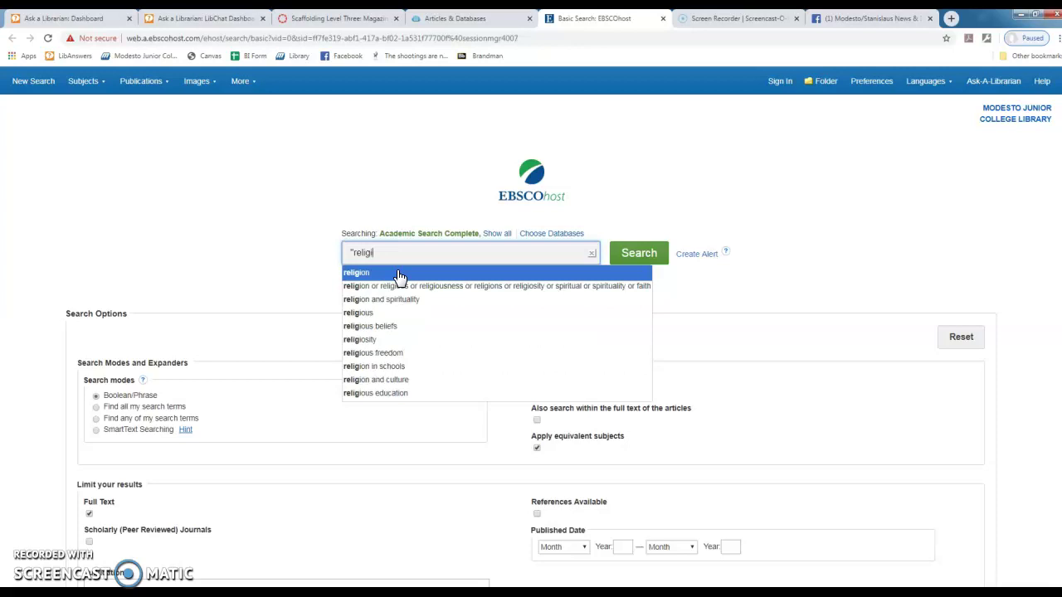
{"action": "key", "text": "BackSpace"}
{"action": "type", "text": "ous "}
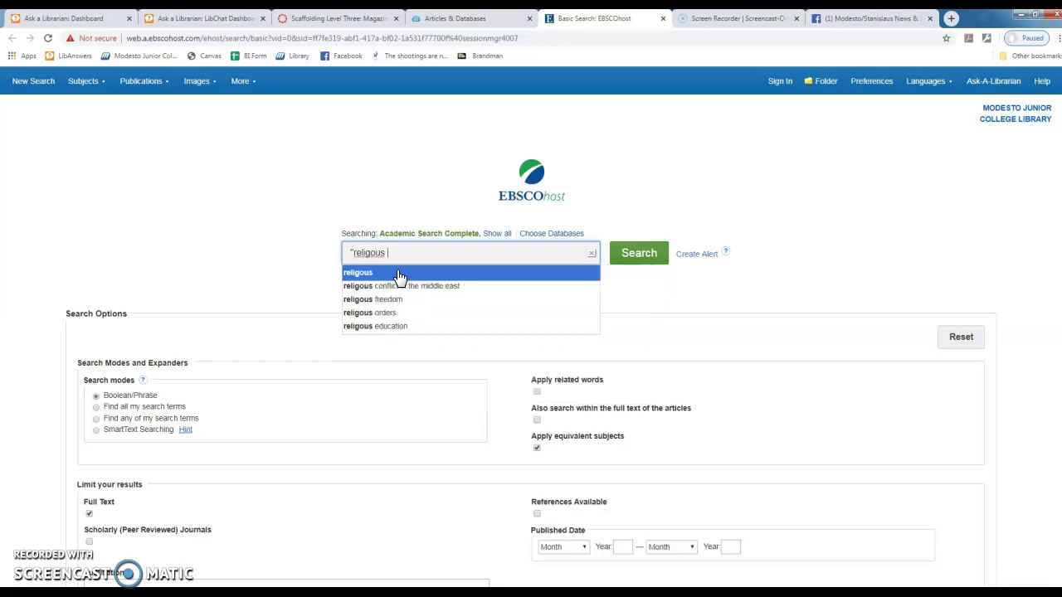
{"action": "type", "text": "f"}
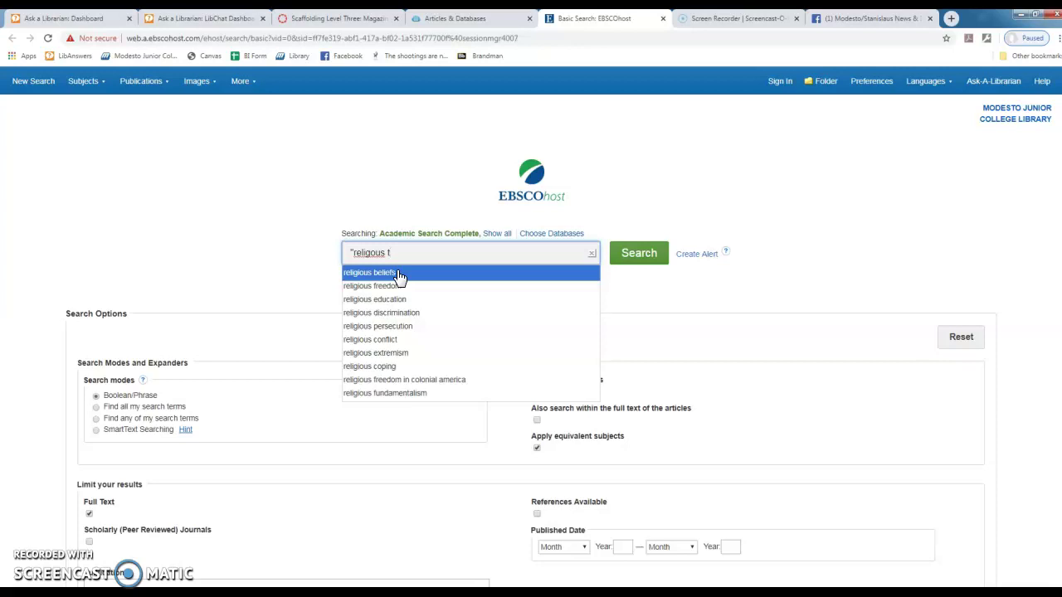
{"action": "type", "text": "ol"}
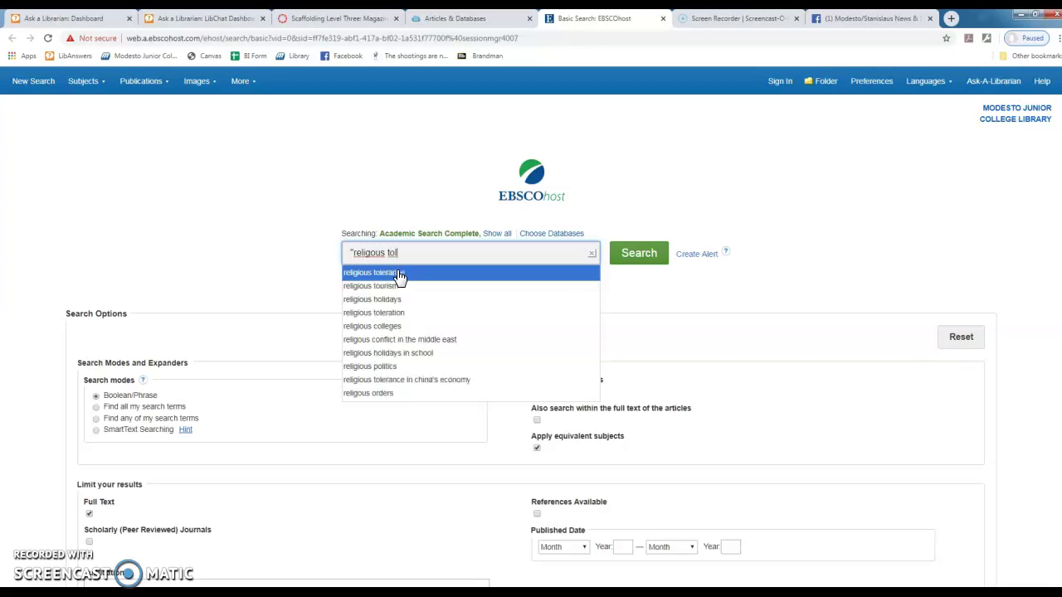
{"action": "left_click", "coordinate": [397, 272]}
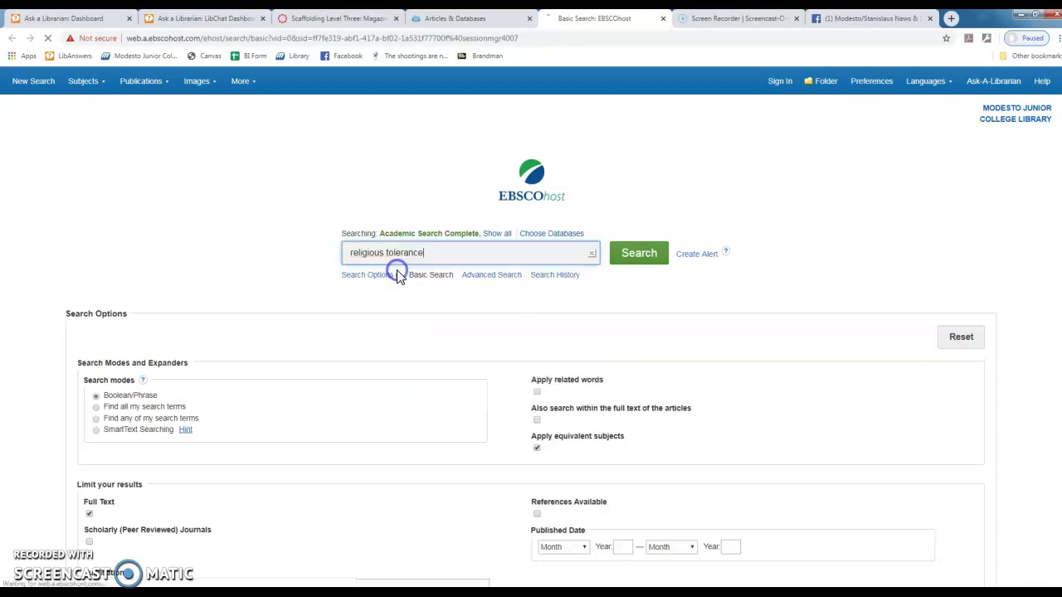
{"action": "left_click", "coordinate": [637, 257]}
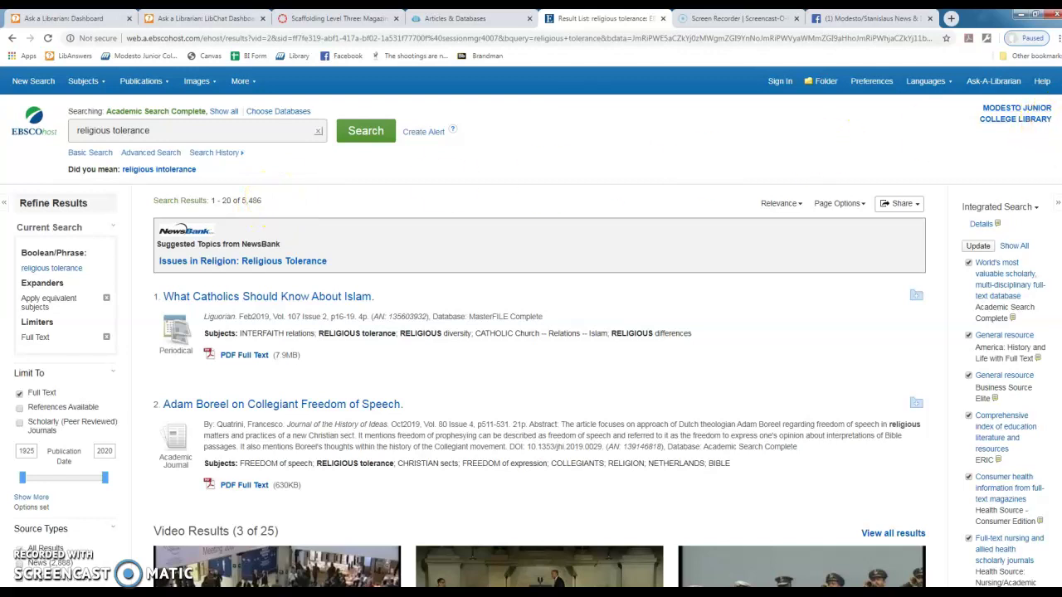
Limit the religious tolerance results to the Magazines source type
{"action": "scroll", "coordinate": [884, 178], "scroll_direction": "down", "scroll_amount": 3}
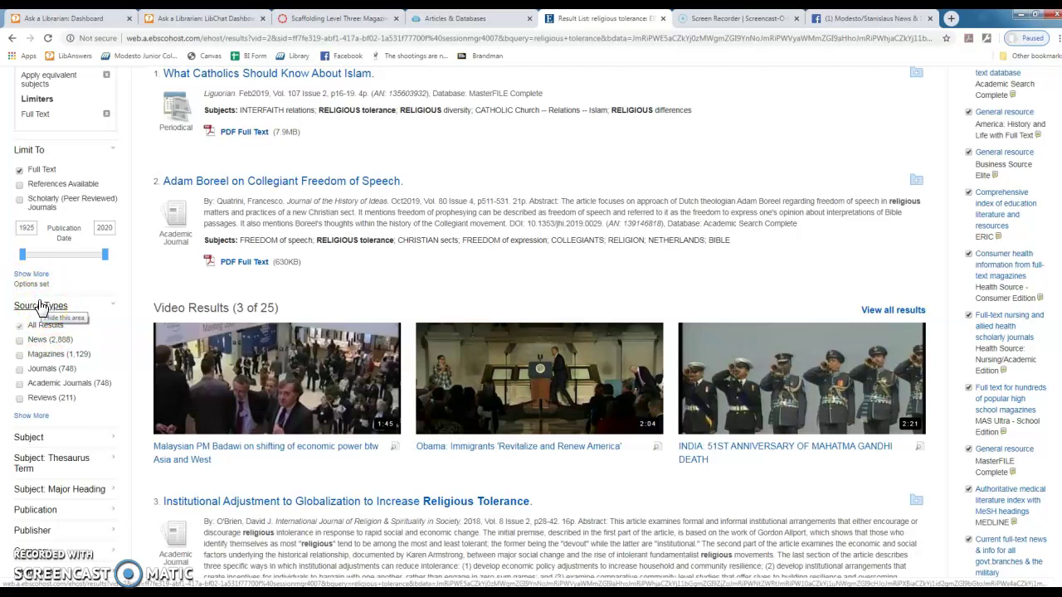
{"action": "left_click", "coordinate": [19, 357]}
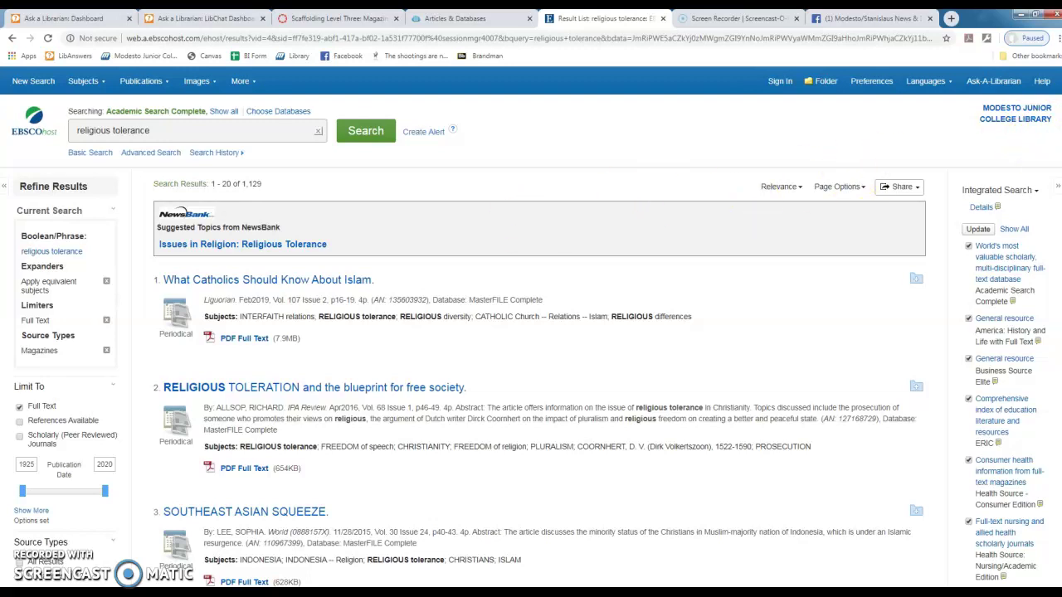
Look through the magazine results and examine the abstract of the article "God and Country"
{"action": "scroll", "coordinate": [531, 326], "scroll_direction": "down", "scroll_amount": 1}
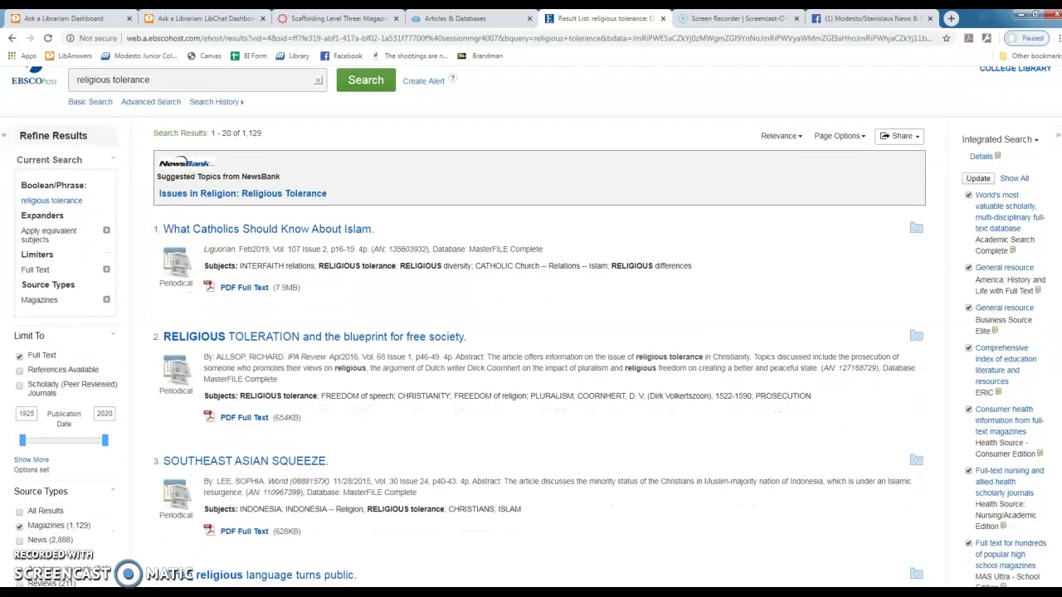
{"action": "scroll", "coordinate": [531, 326], "scroll_direction": "down", "scroll_amount": 1}
{"action": "scroll", "coordinate": [531, 326], "scroll_direction": "down", "scroll_amount": 4}
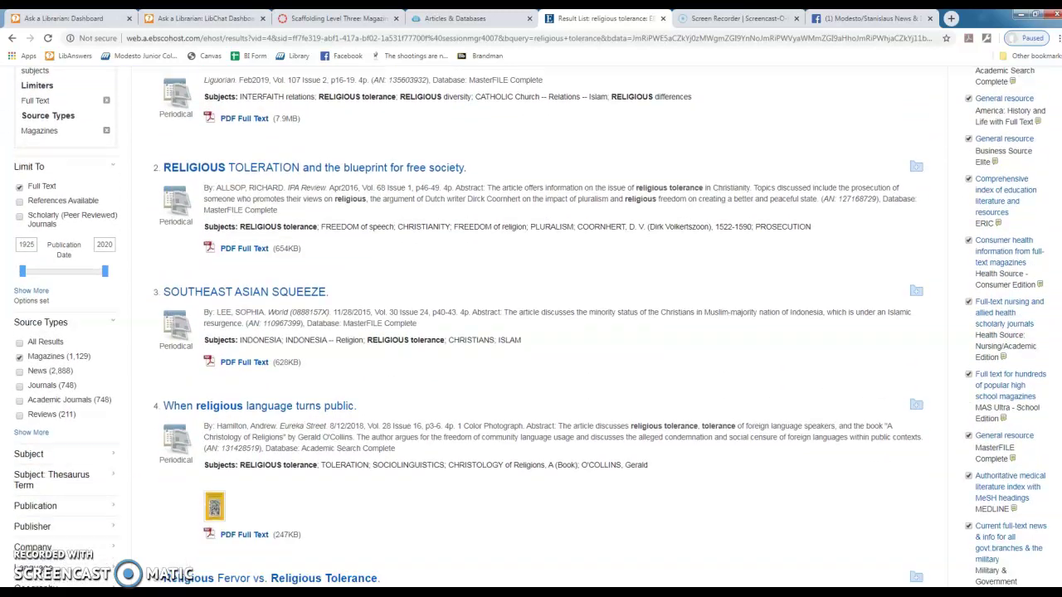
{"action": "scroll", "coordinate": [531, 327], "scroll_direction": "down", "scroll_amount": 3}
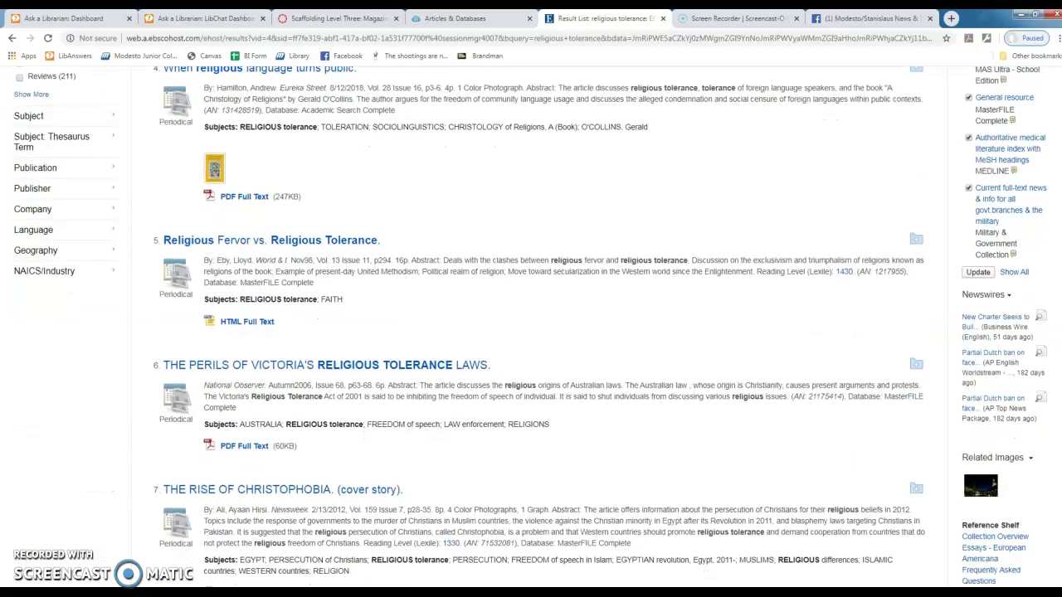
{"action": "scroll", "coordinate": [531, 327], "scroll_direction": "down", "scroll_amount": 3}
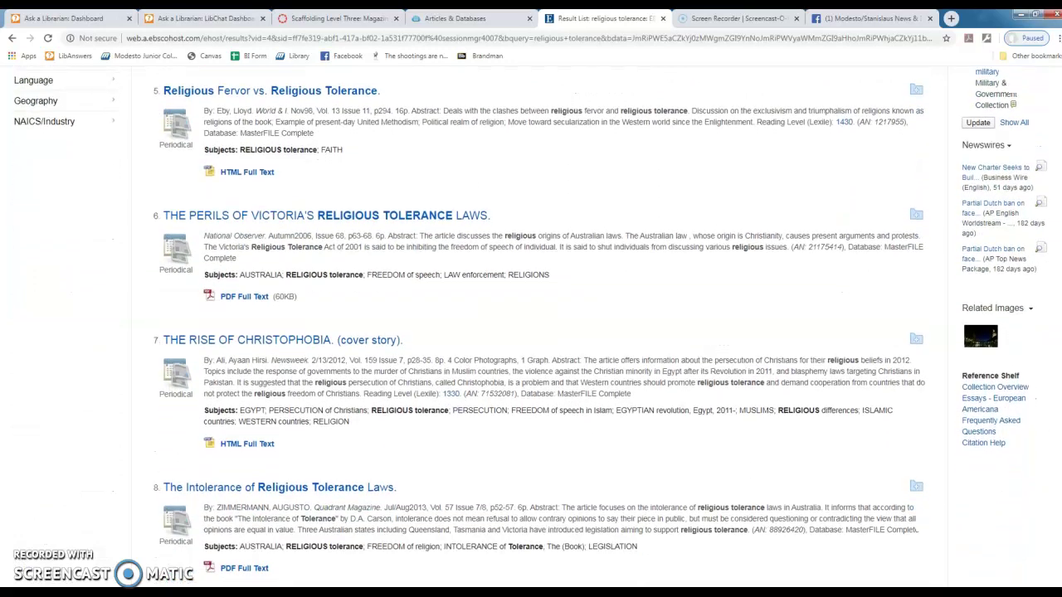
{"action": "scroll", "coordinate": [531, 327], "scroll_direction": "down", "scroll_amount": 2}
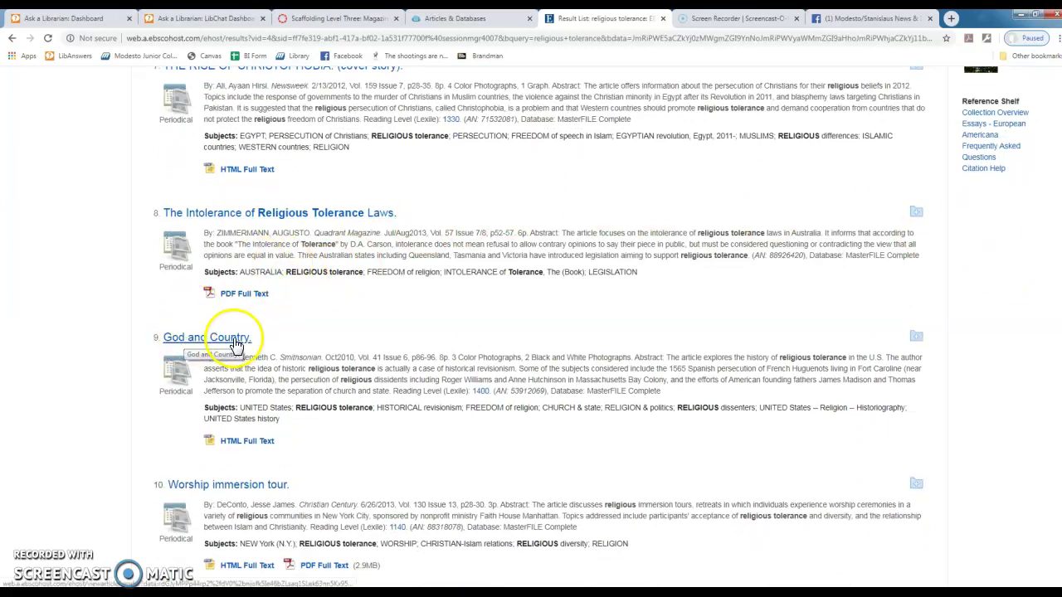
{"action": "double_click", "coordinate": [637, 357]}
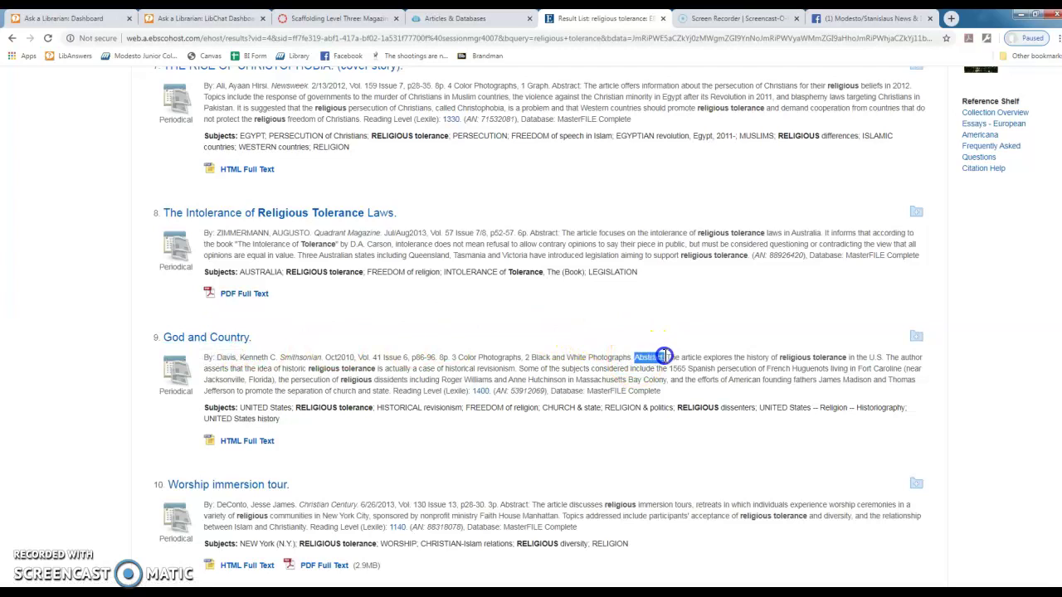
{"action": "left_click", "coordinate": [693, 369]}
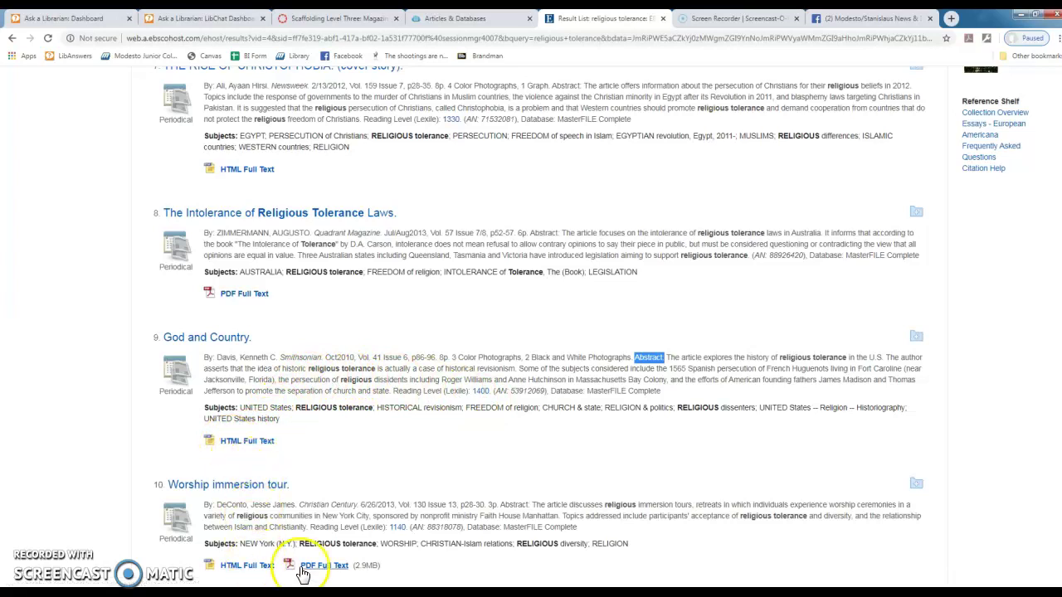
Open the HTML full text of "God and Country" and skim through the article
{"action": "left_click", "coordinate": [238, 449]}
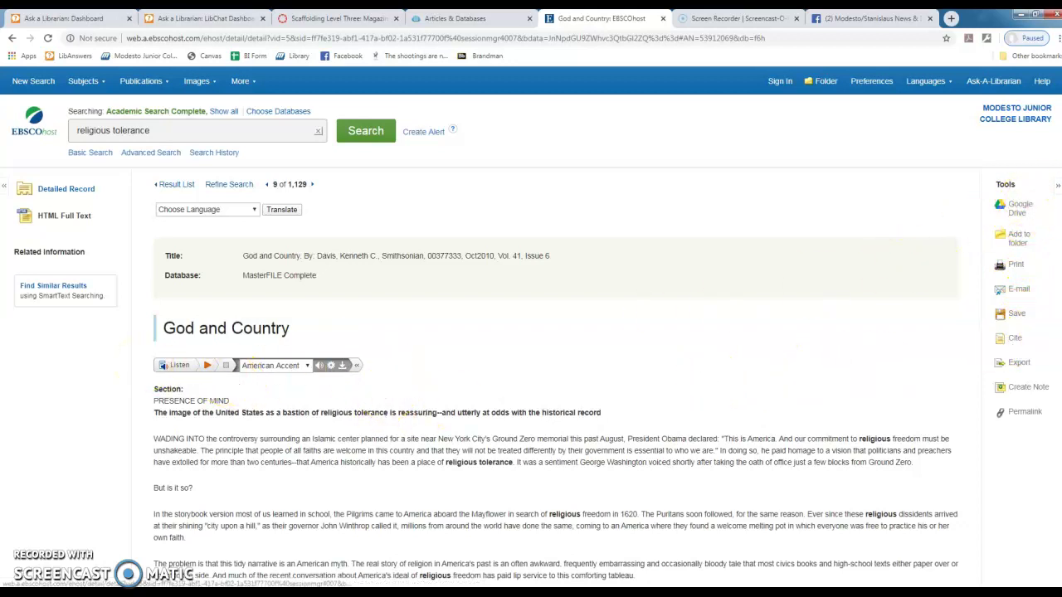
{"action": "scroll", "coordinate": [1041, 174], "scroll_direction": "down", "scroll_amount": 1}
{"action": "scroll", "coordinate": [555, 332], "scroll_direction": "down", "scroll_amount": 15}
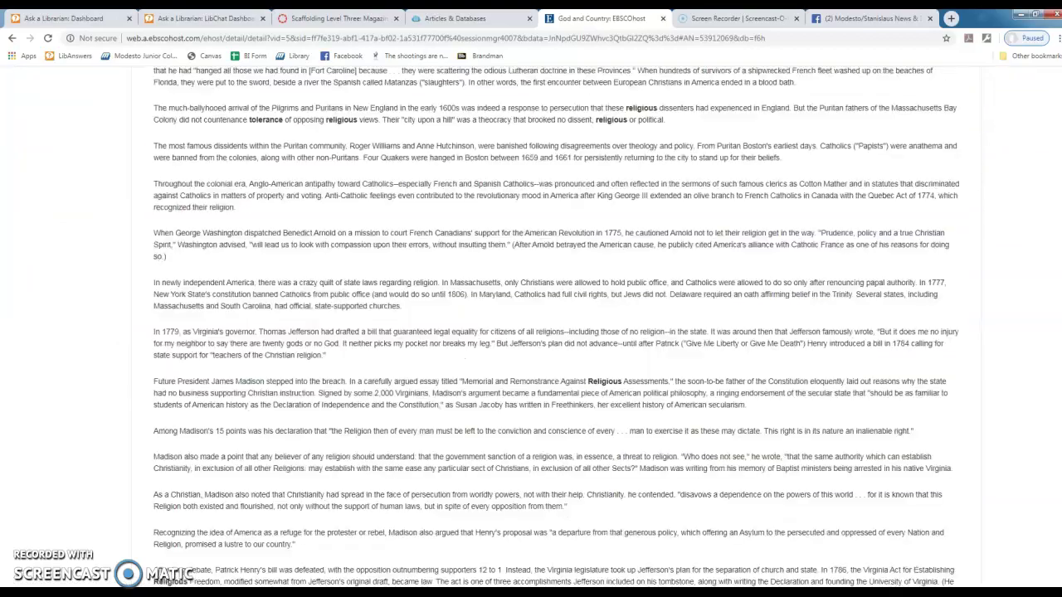
{"action": "scroll", "coordinate": [556, 332], "scroll_direction": "up", "scroll_amount": 15}
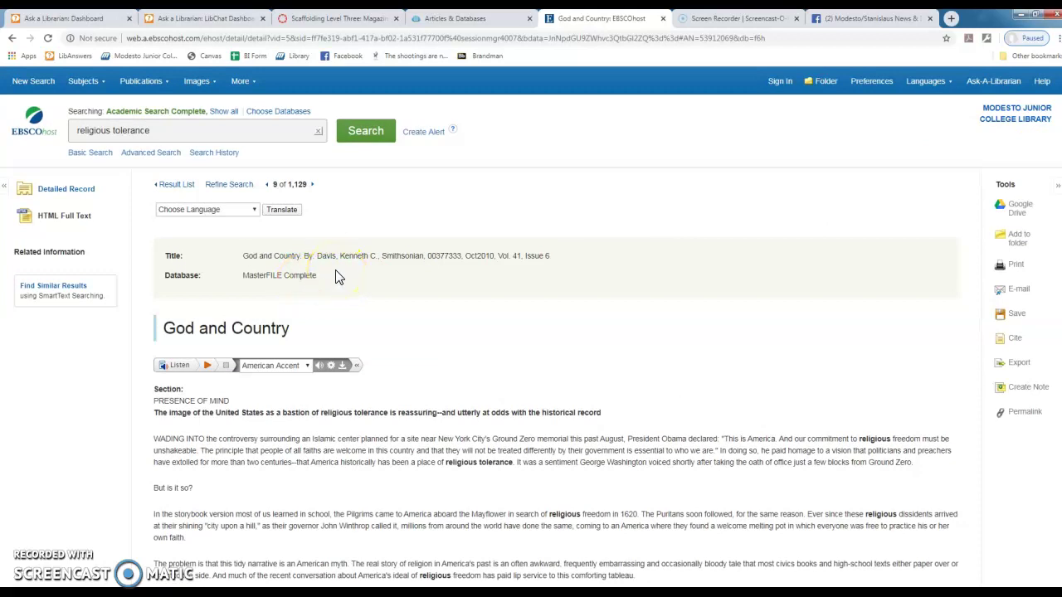
Return to the Articles & Databases page, open the Gale Databases and search for "ezra pound"
{"action": "left_click", "coordinate": [450, 20]}
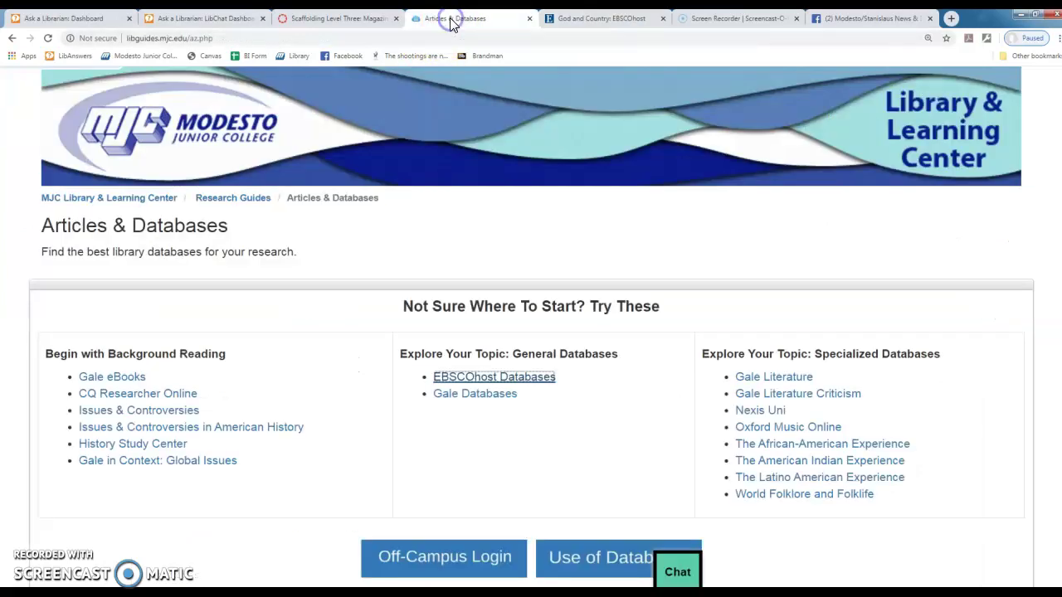
{"action": "left_click", "coordinate": [471, 402]}
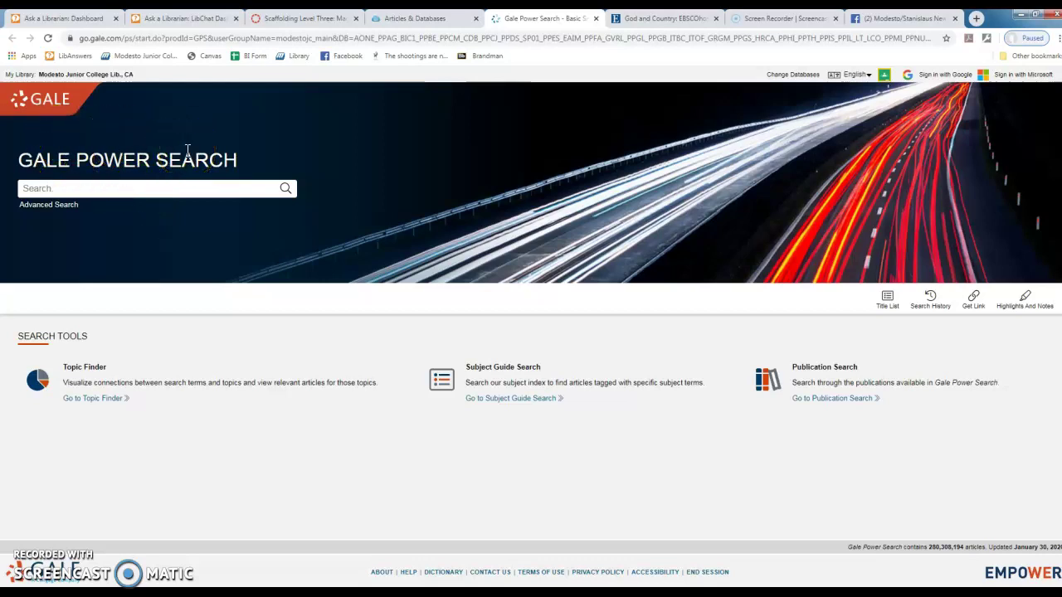
{"action": "left_click", "coordinate": [131, 189]}
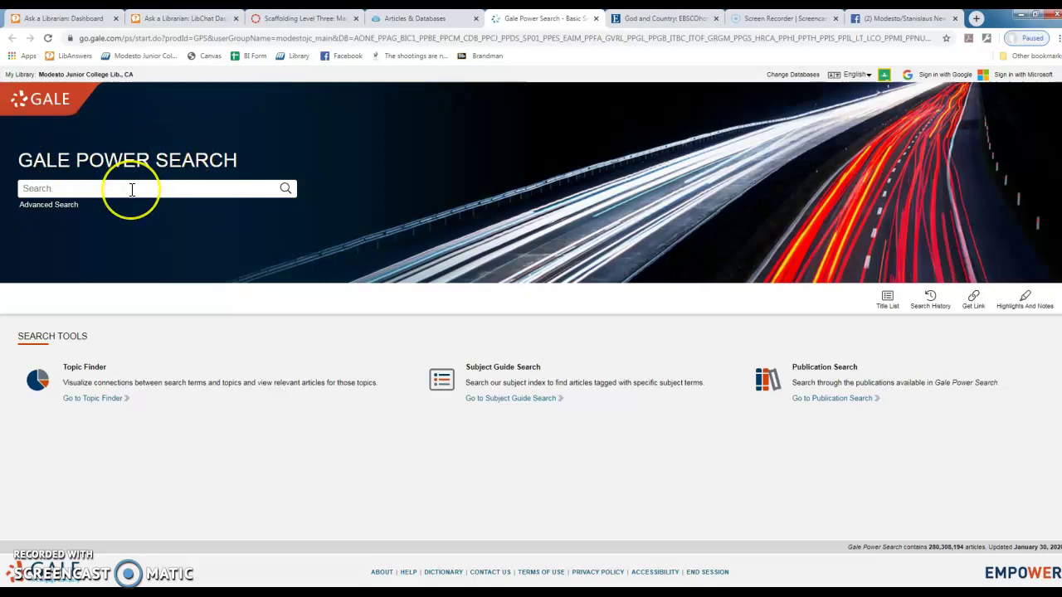
{"action": "left_click", "coordinate": [131, 189]}
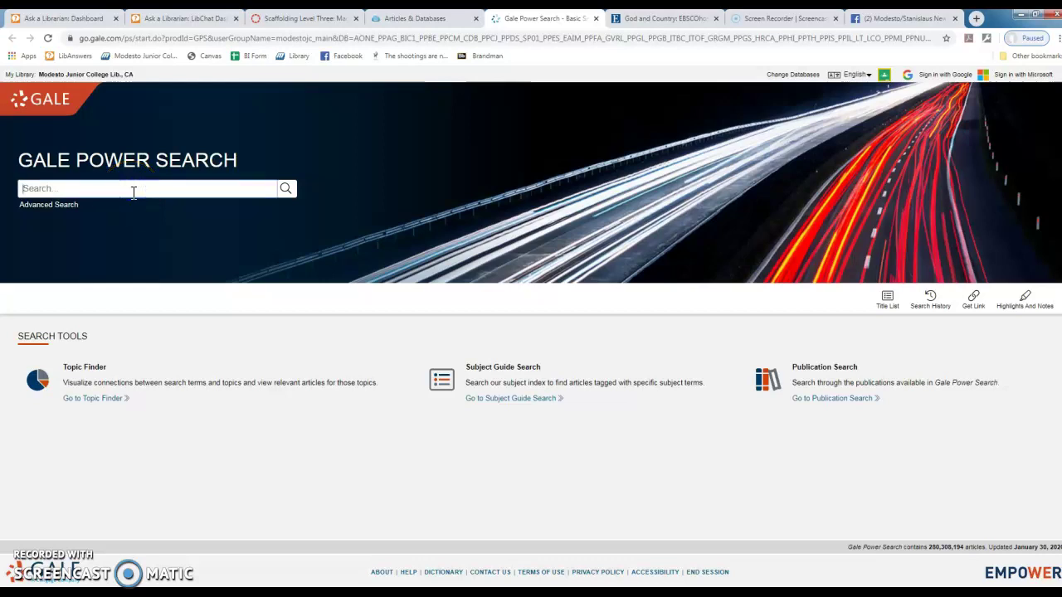
{"action": "type", "text": "ezra pou"}
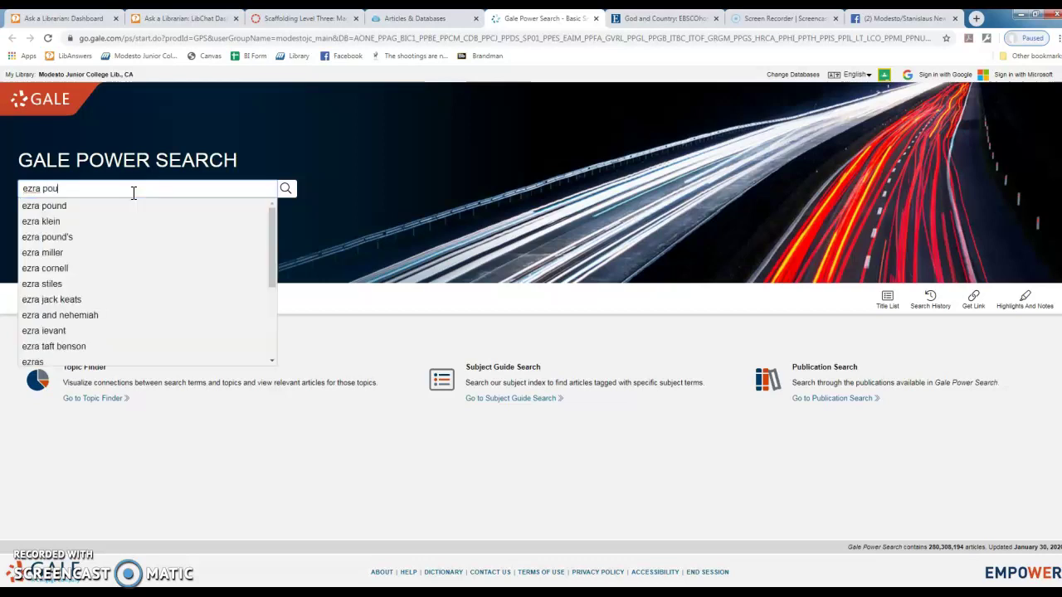
{"action": "type", "text": "nd"}
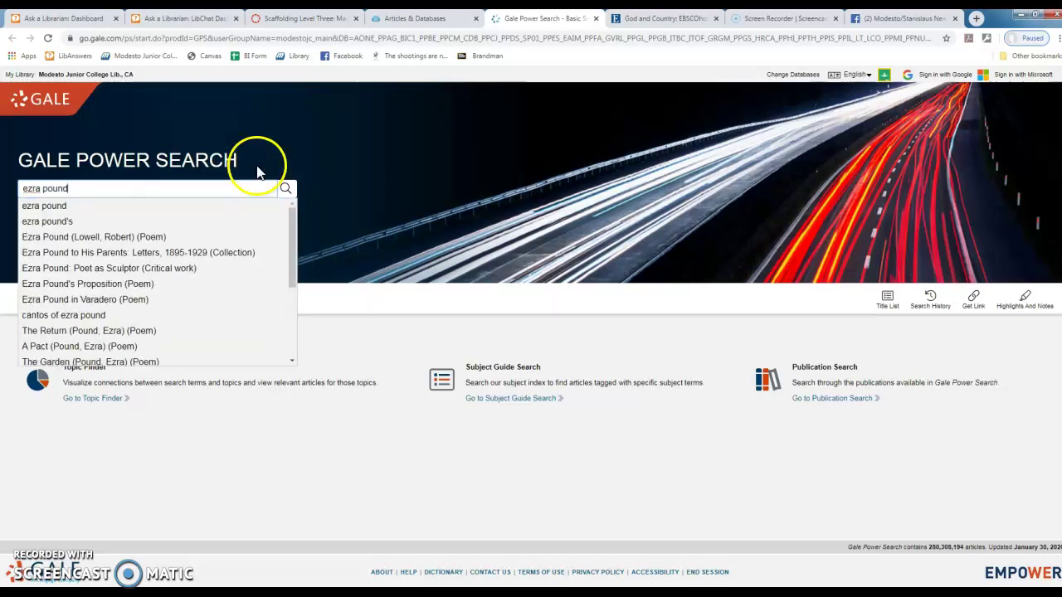
{"action": "left_click", "coordinate": [286, 189]}
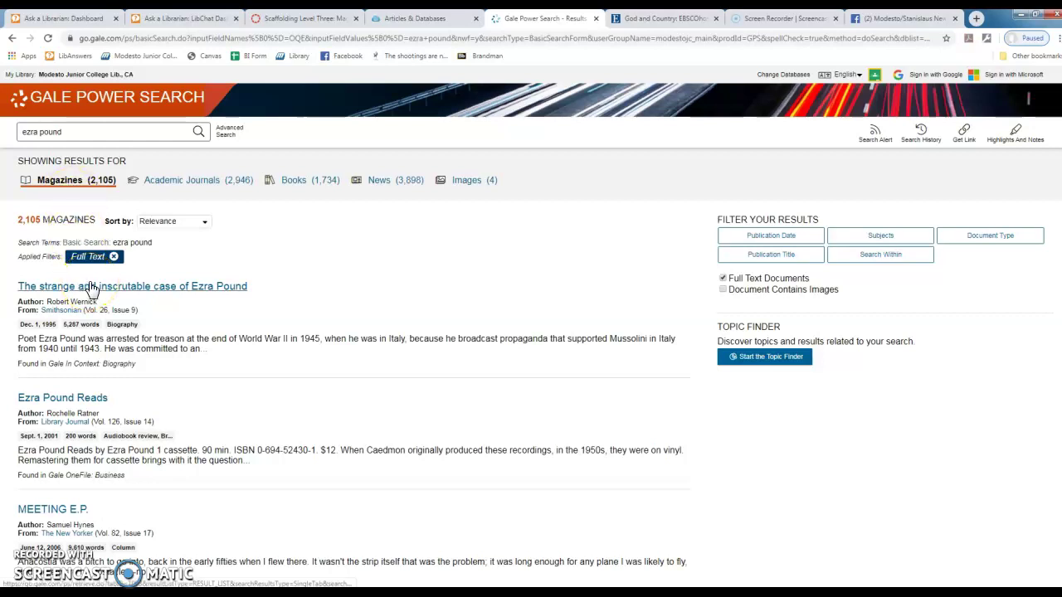
Compare the News results with the Magazines results and open the magazine article "The strange and inscrutable case of Ezra Pound"
{"action": "left_click", "coordinate": [400, 182]}
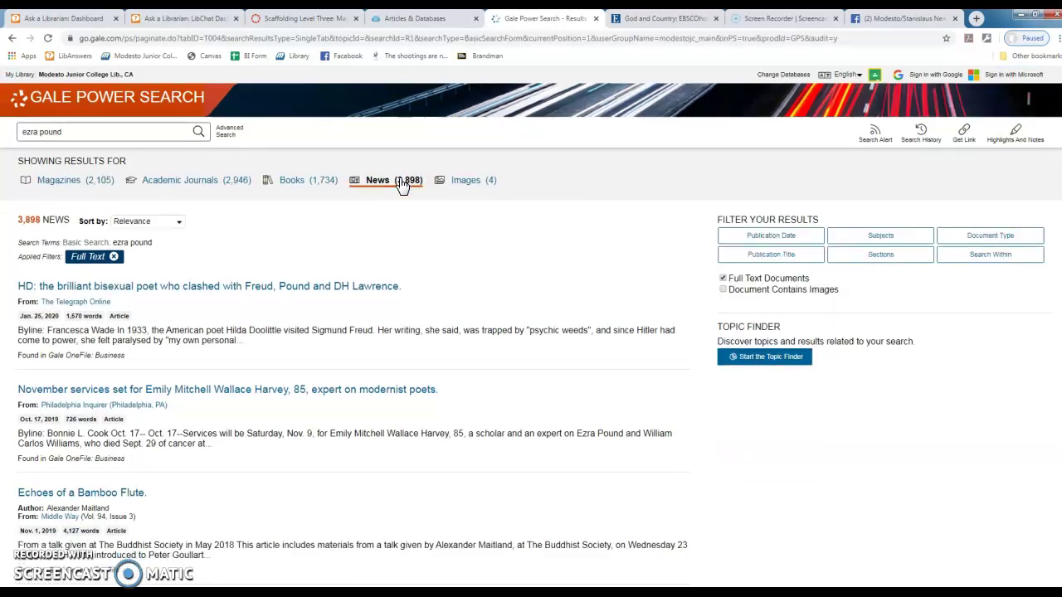
{"action": "left_click", "coordinate": [52, 182]}
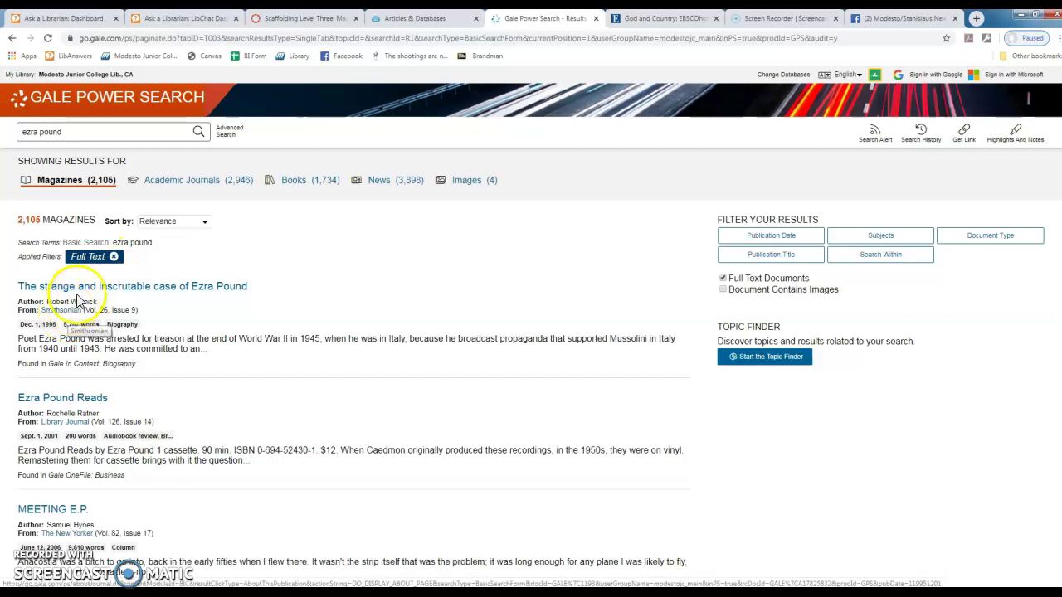
{"action": "left_click", "coordinate": [88, 288]}
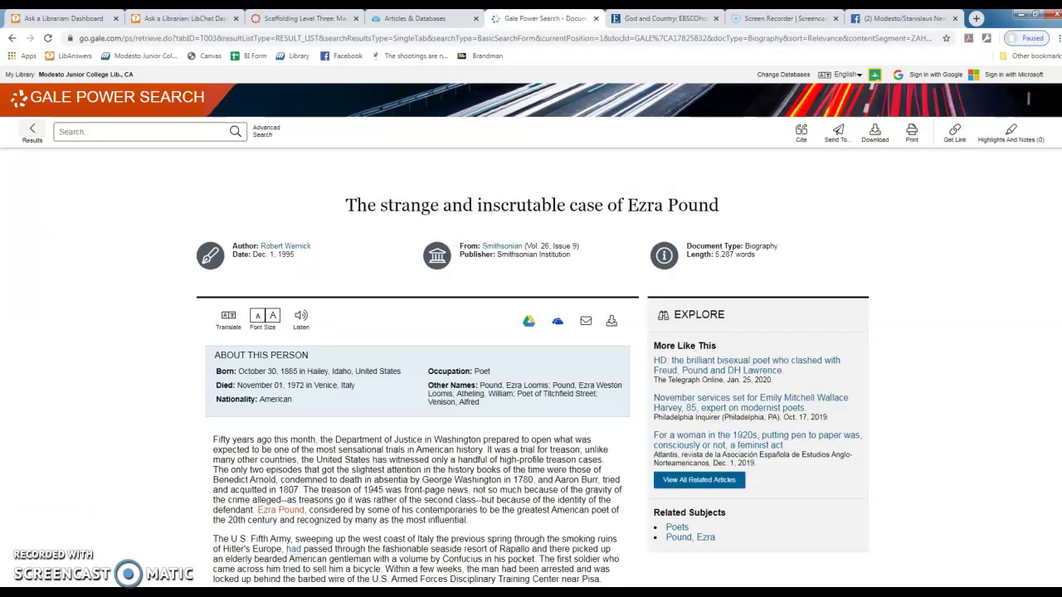
Skim through the full text of "The strange and inscrutable case of Ezra Pound"
{"action": "scroll", "coordinate": [1028, 98], "scroll_direction": "down", "scroll_amount": 2}
{"action": "scroll", "coordinate": [536, 342], "scroll_direction": "down", "scroll_amount": 10}
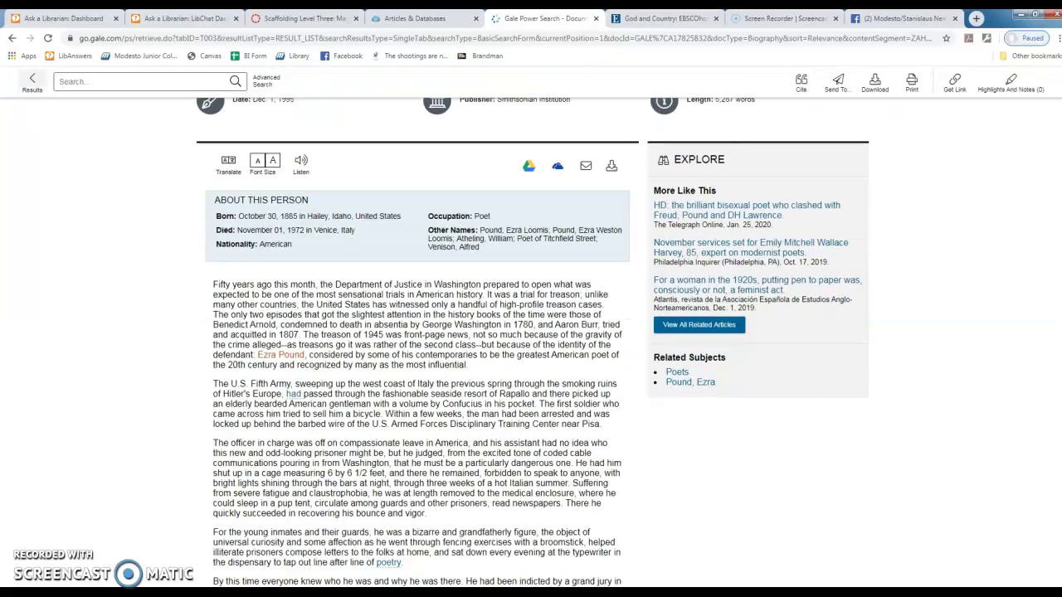
{"action": "scroll", "coordinate": [417, 342], "scroll_direction": "down", "scroll_amount": 6}
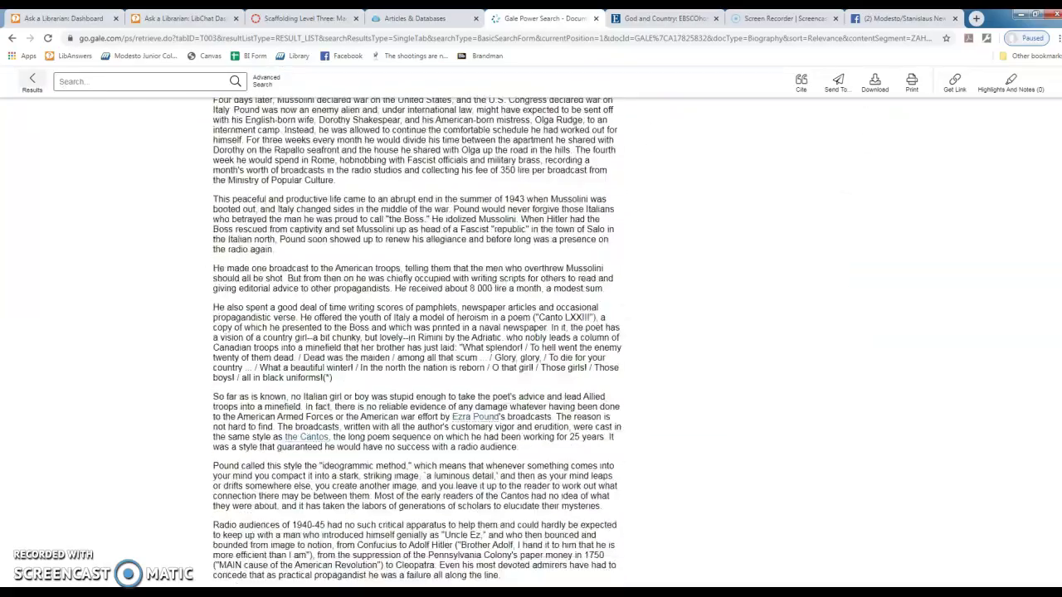
View the Ezra Pound article's MLA 8th Edition citation in the citation tools and close them
{"action": "scroll", "coordinate": [418, 342], "scroll_direction": "up", "scroll_amount": 5}
{"action": "scroll", "coordinate": [417, 341], "scroll_direction": "up", "scroll_amount": 15}
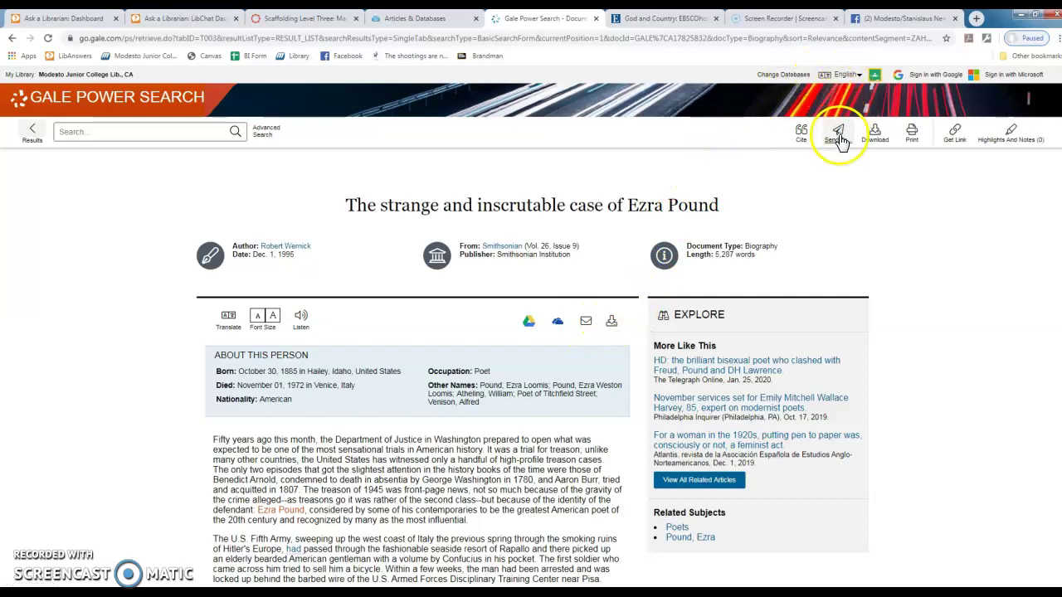
{"action": "left_click", "coordinate": [801, 136]}
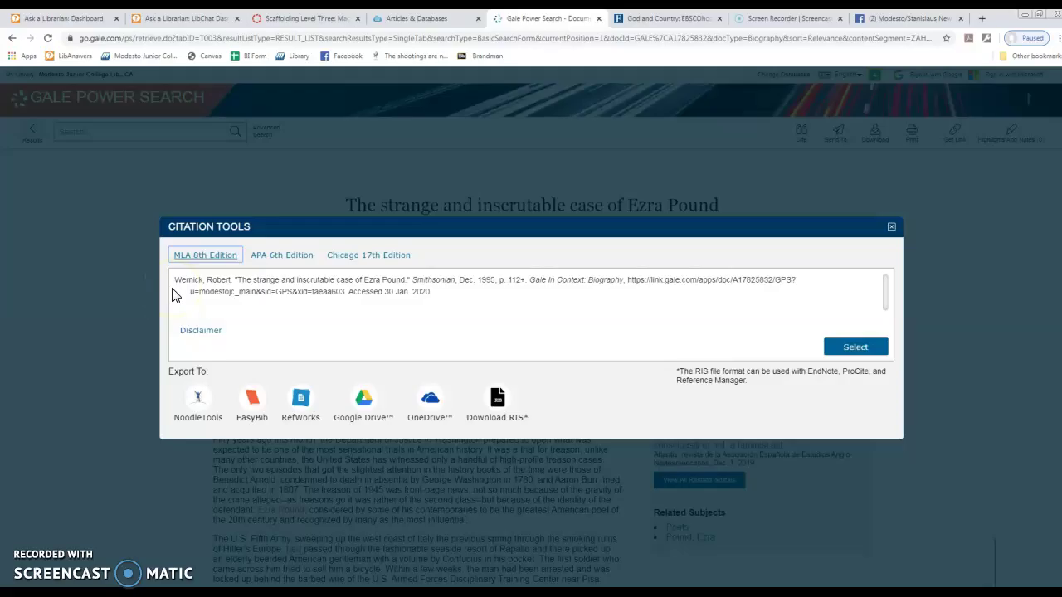
{"action": "left_click", "coordinate": [890, 227]}
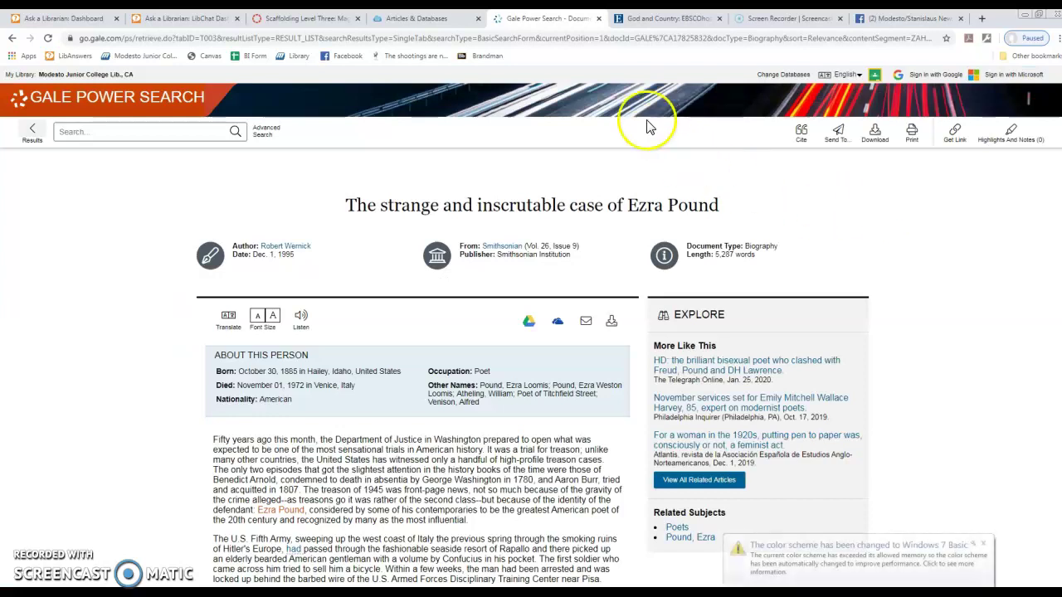
Go from the Modesto Junior College home page through the library page to Articles & Databases and locate the EBSCOhost and Gale Databases links
{"action": "left_click", "coordinate": [402, 18]}
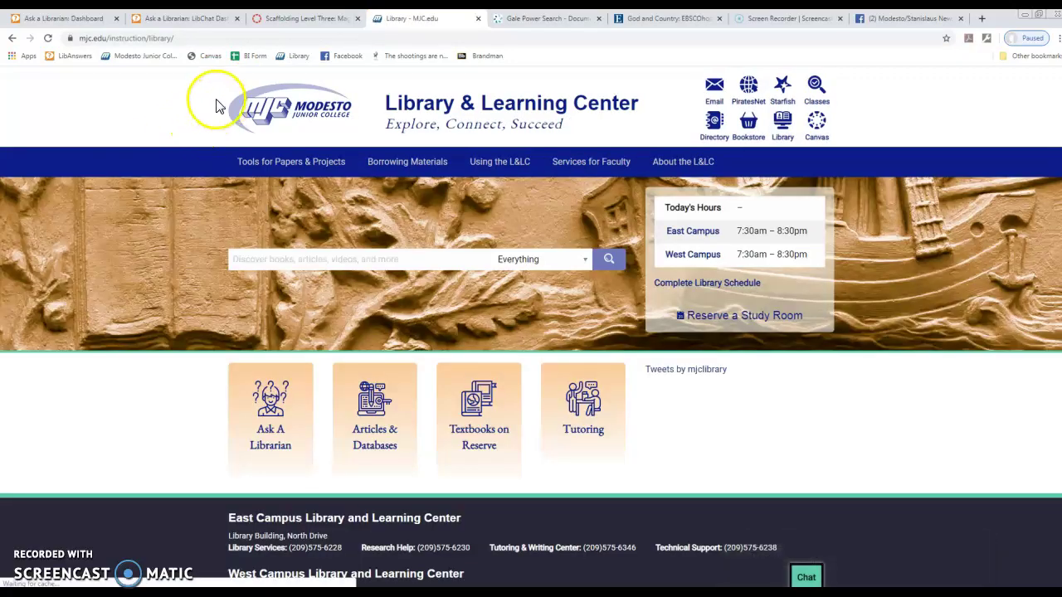
{"action": "left_click", "coordinate": [284, 110]}
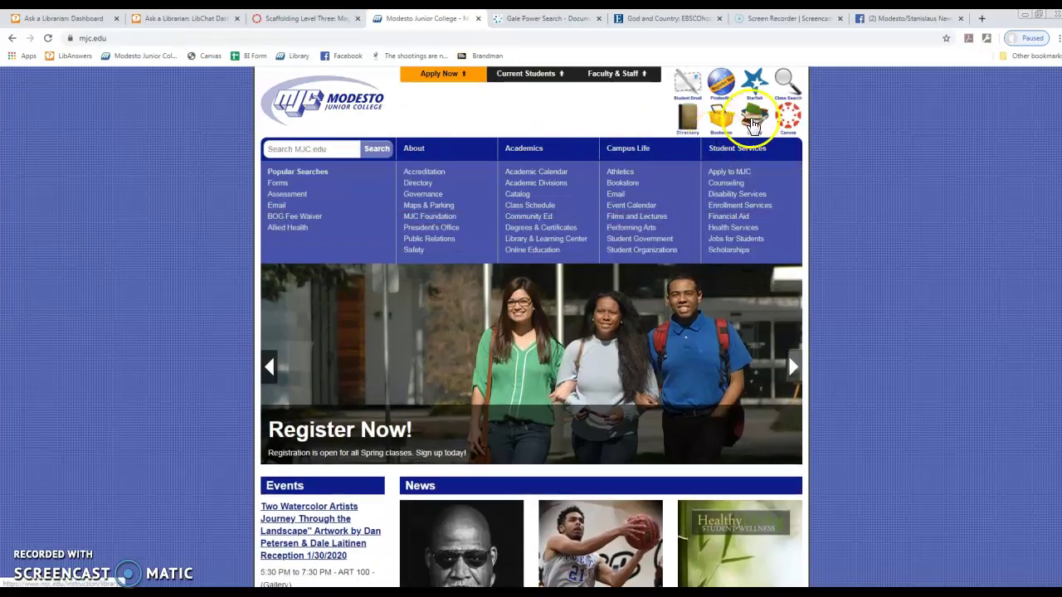
{"action": "left_click", "coordinate": [754, 119]}
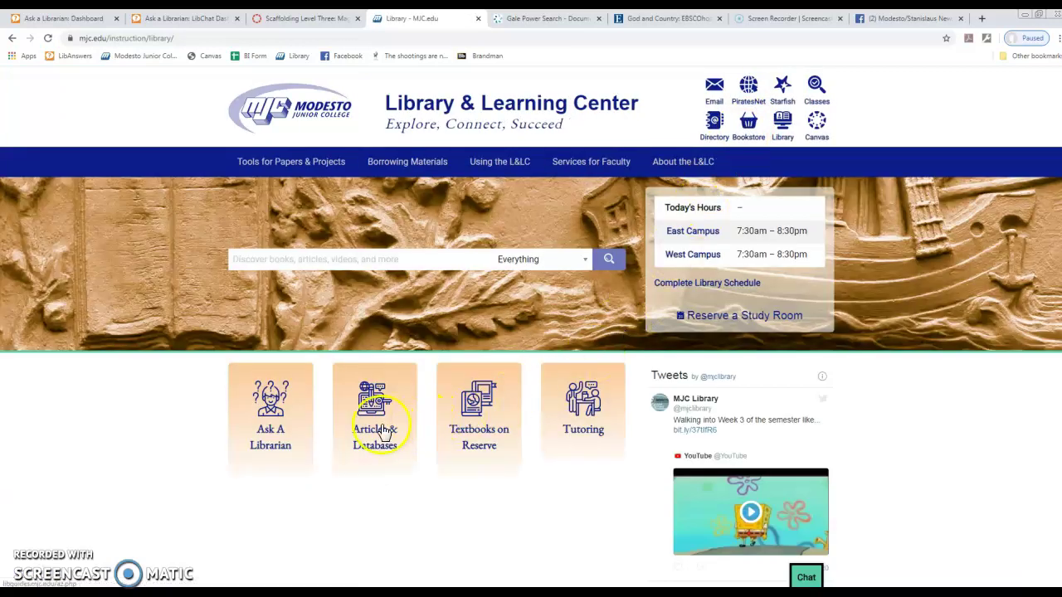
{"action": "left_click", "coordinate": [361, 427]}
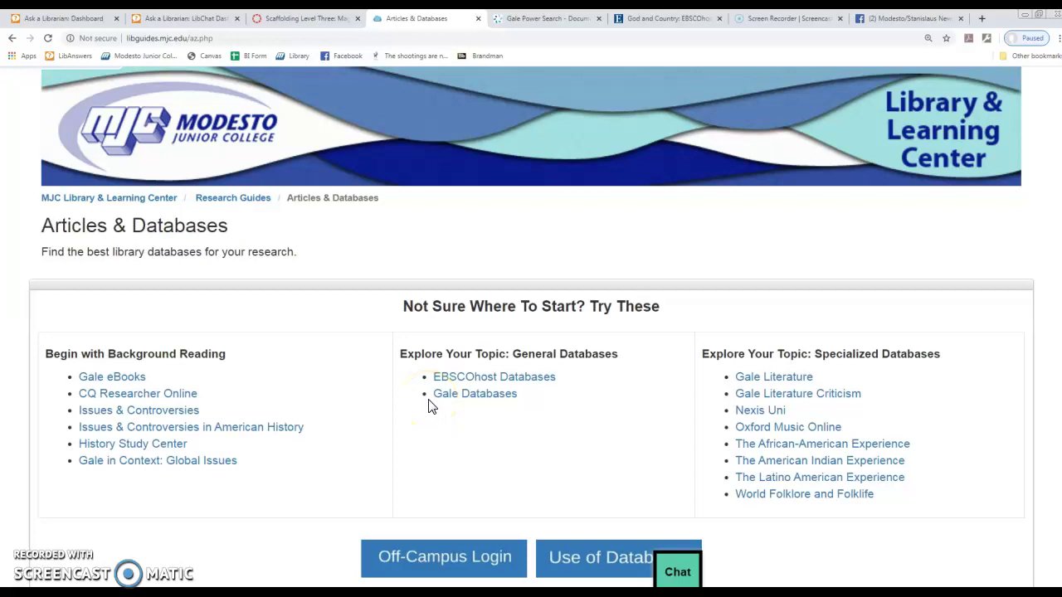
{"action": "left_click", "coordinate": [440, 383]}
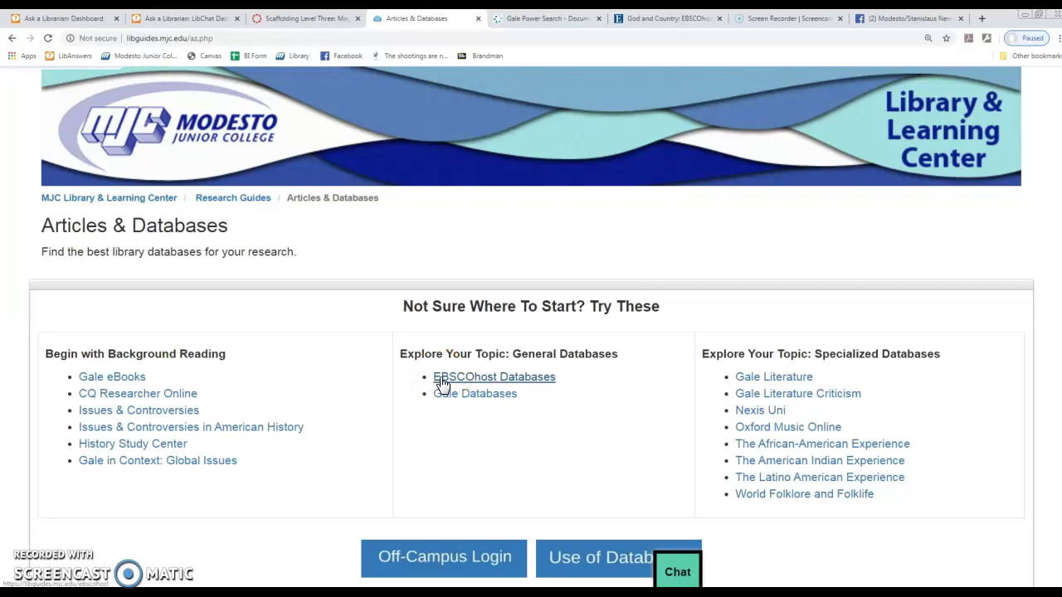
{"action": "left_click", "coordinate": [435, 397]}
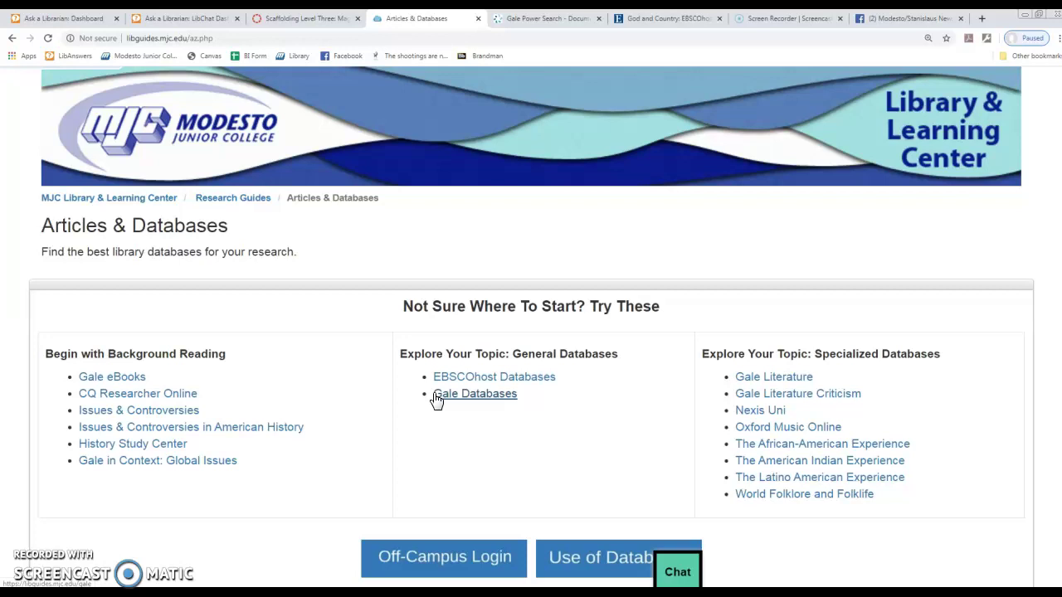
Return to the MJC Library & Learning Center page and open the Ask a Librarian page
{"action": "left_click", "coordinate": [127, 201]}
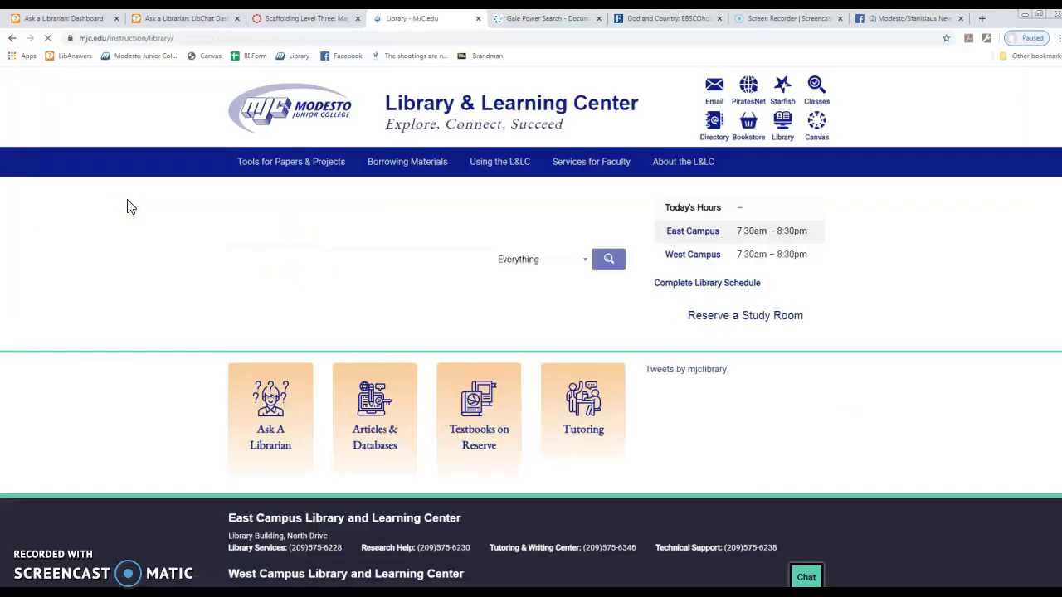
{"action": "left_click", "coordinate": [279, 435]}
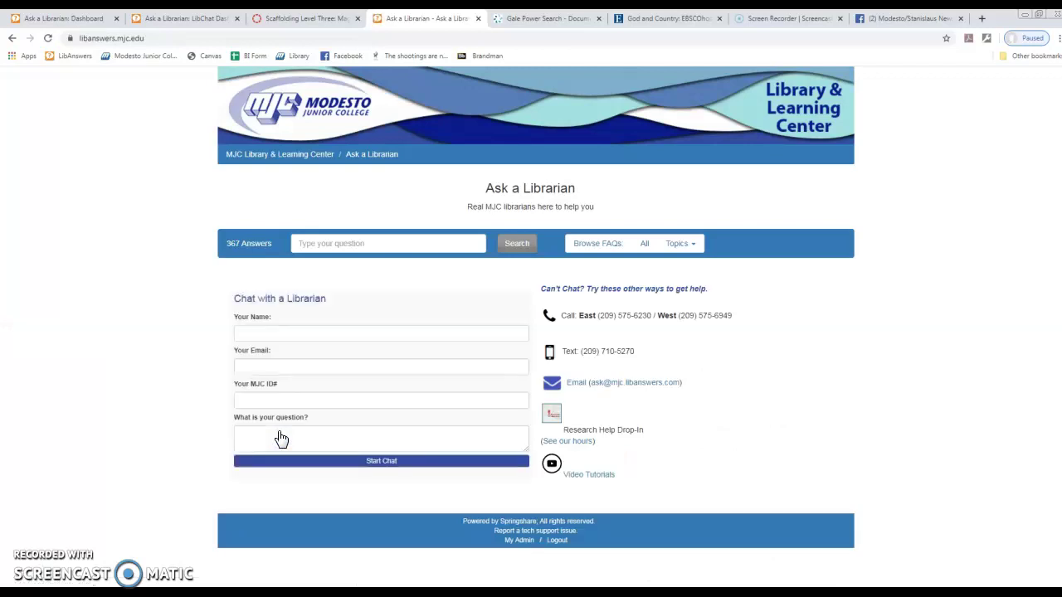